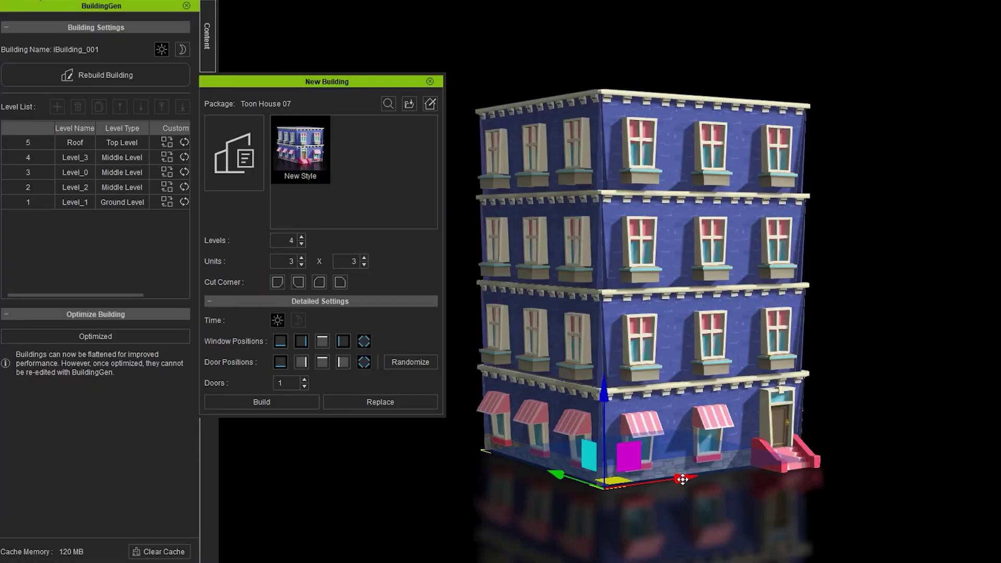
Build the Toon House with three levels on a 2 x 2 unit footprint
{"action": "left_click", "coordinate": [301, 244]}
{"action": "left_click", "coordinate": [301, 264]}
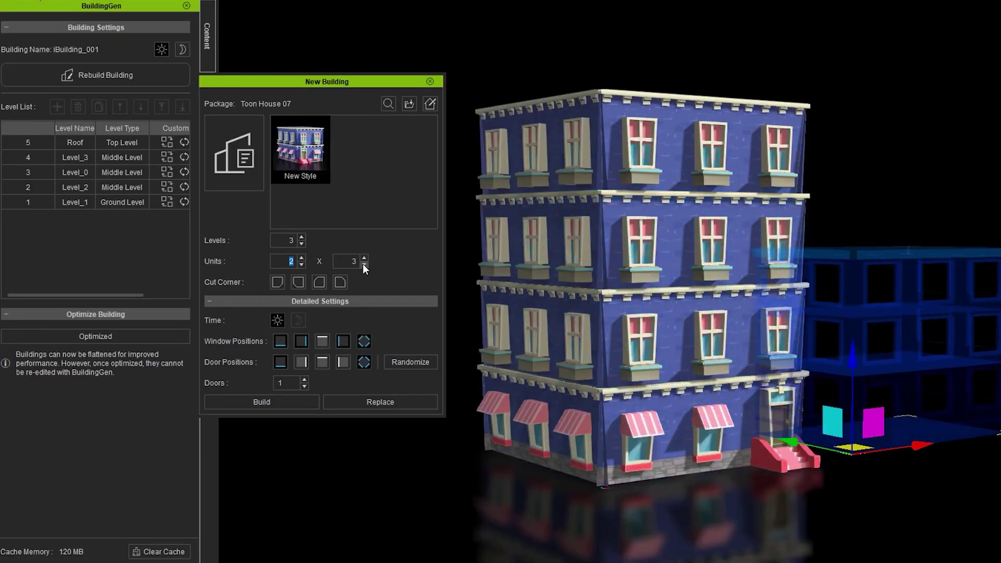
{"action": "left_click", "coordinate": [364, 265]}
{"action": "left_click", "coordinate": [305, 401]}
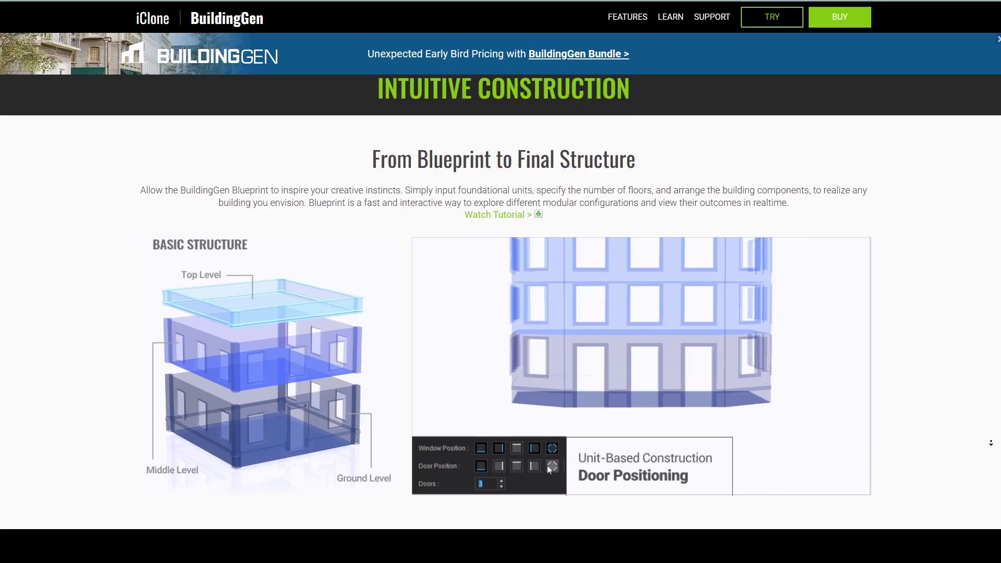
{"action": "scroll", "coordinate": [501, 281], "scroll_direction": "down", "scroll_amount": 1}
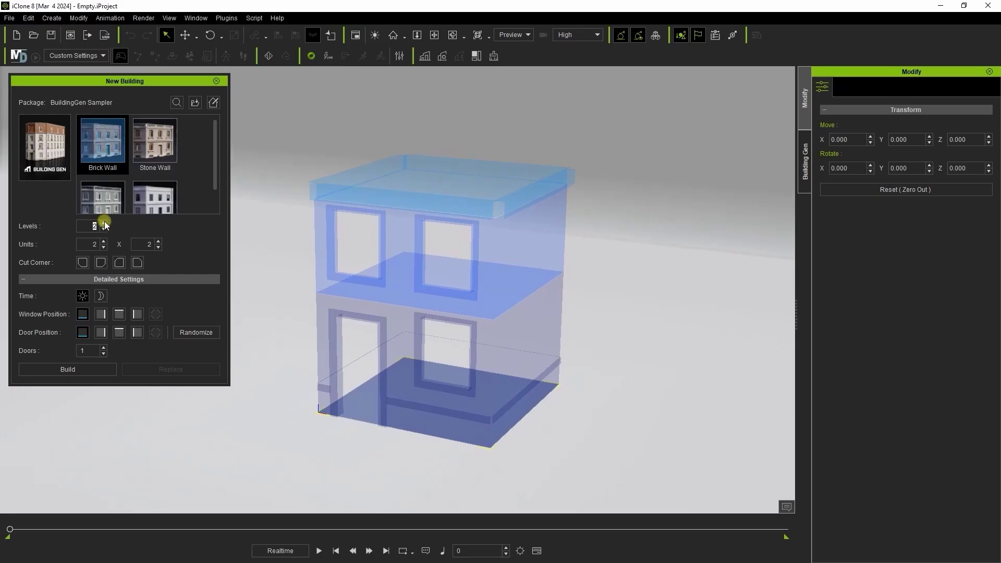
Set the preview to two levels and a 4 x 4 footprint, and view the style's Top pieces
{"action": "left_click", "coordinate": [103, 223]}
{"action": "left_click", "coordinate": [103, 223]}
{"action": "left_click", "coordinate": [103, 228]}
{"action": "left_click", "coordinate": [103, 228]}
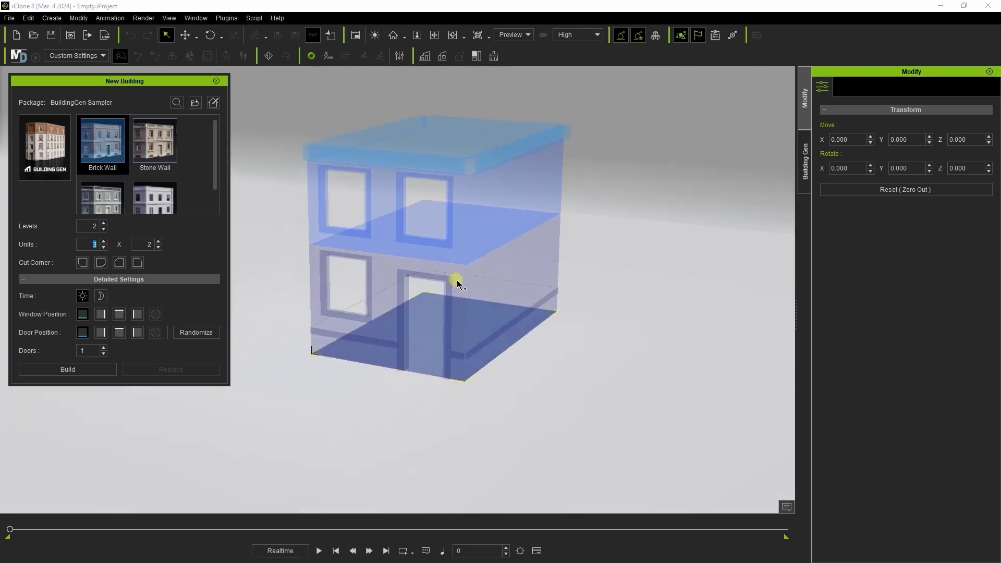
{"action": "left_click", "coordinate": [103, 241]}
{"action": "left_click", "coordinate": [158, 241]}
{"action": "left_click", "coordinate": [158, 241]}
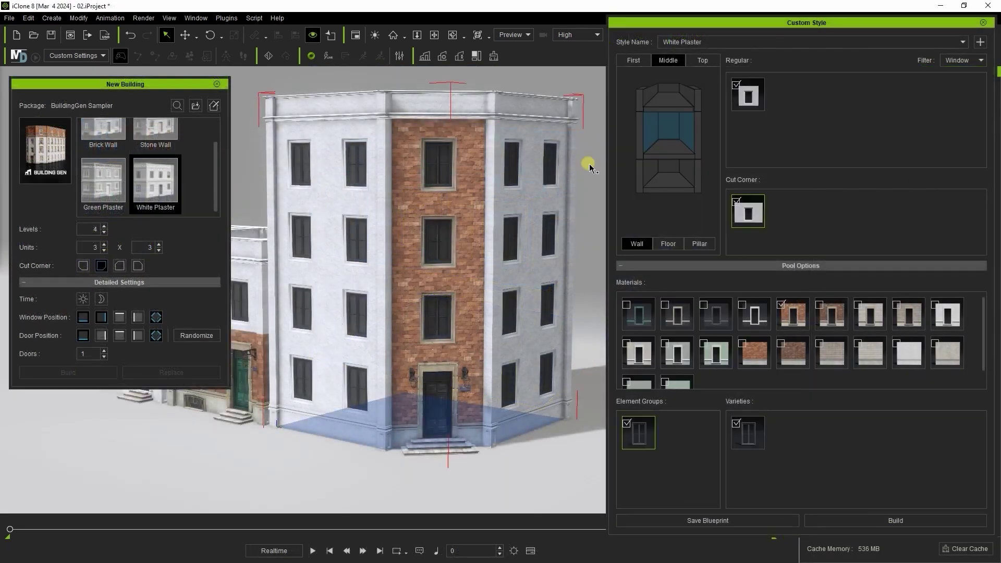
{"action": "left_click", "coordinate": [703, 60]}
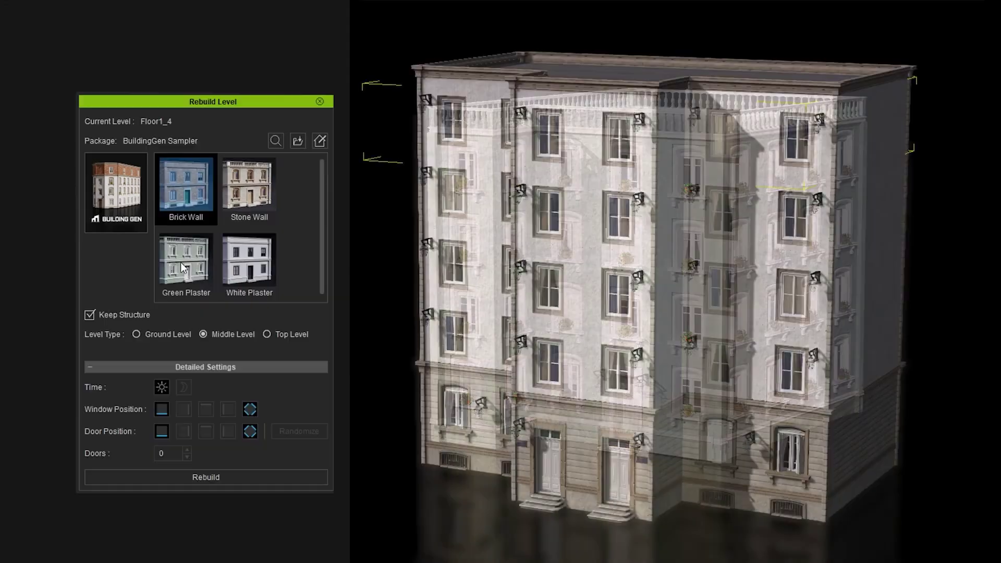
Choose Green Plaster, add two levels to the French building and change its footprint depth
{"action": "left_click", "coordinate": [180, 261]}
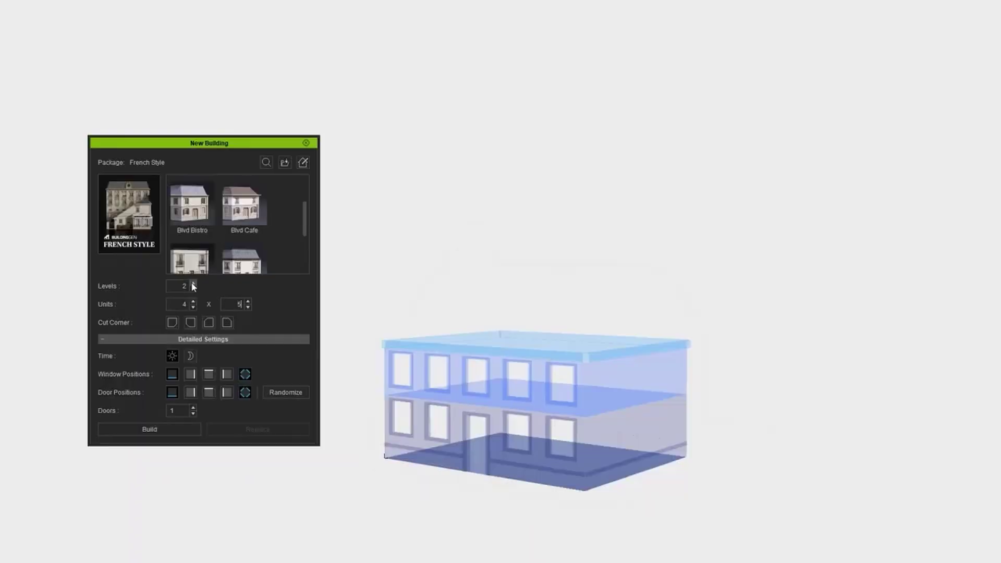
{"action": "left_click", "coordinate": [193, 283]}
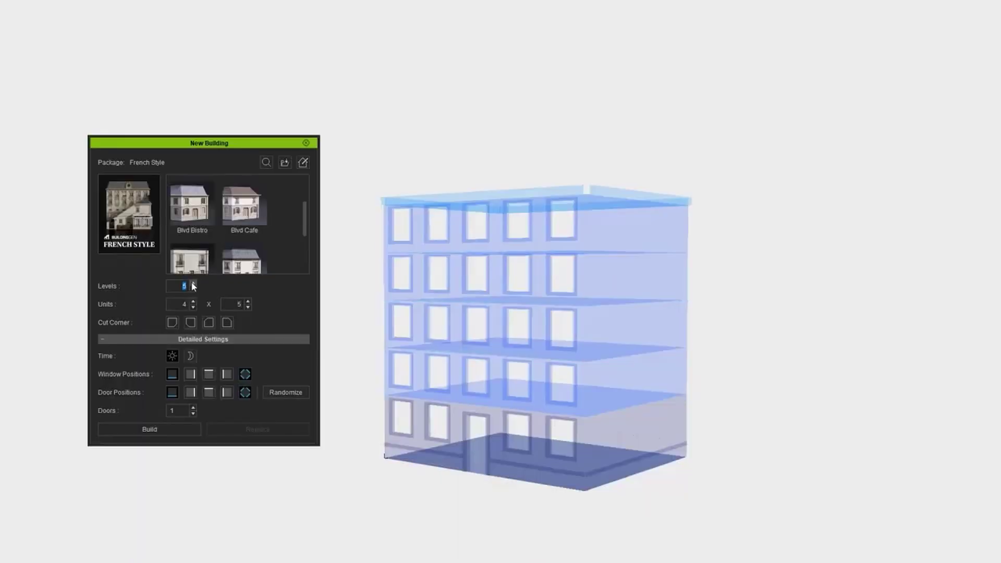
{"action": "left_click", "coordinate": [193, 283]}
{"action": "left_click", "coordinate": [248, 307]}
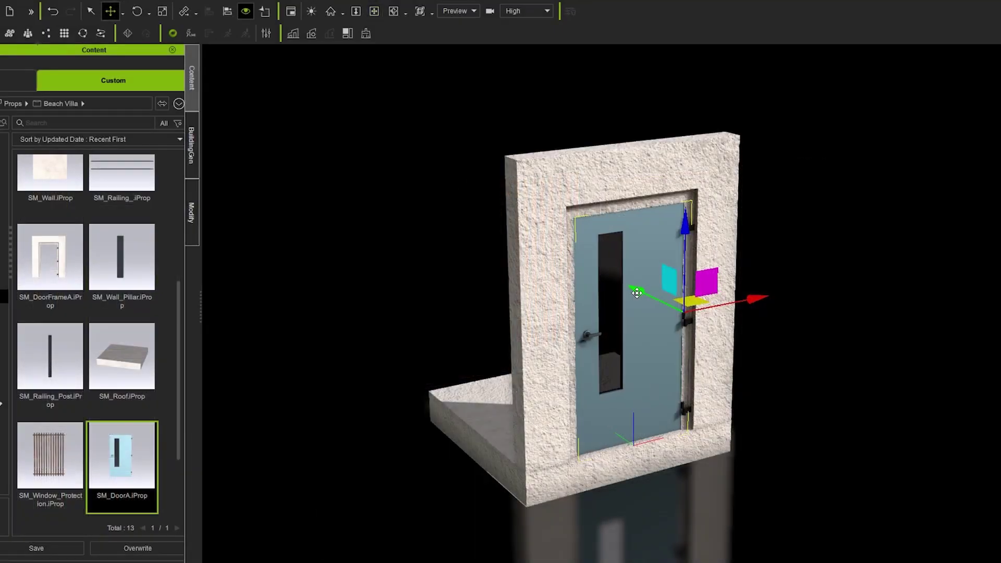
{"action": "key", "text": "e"}
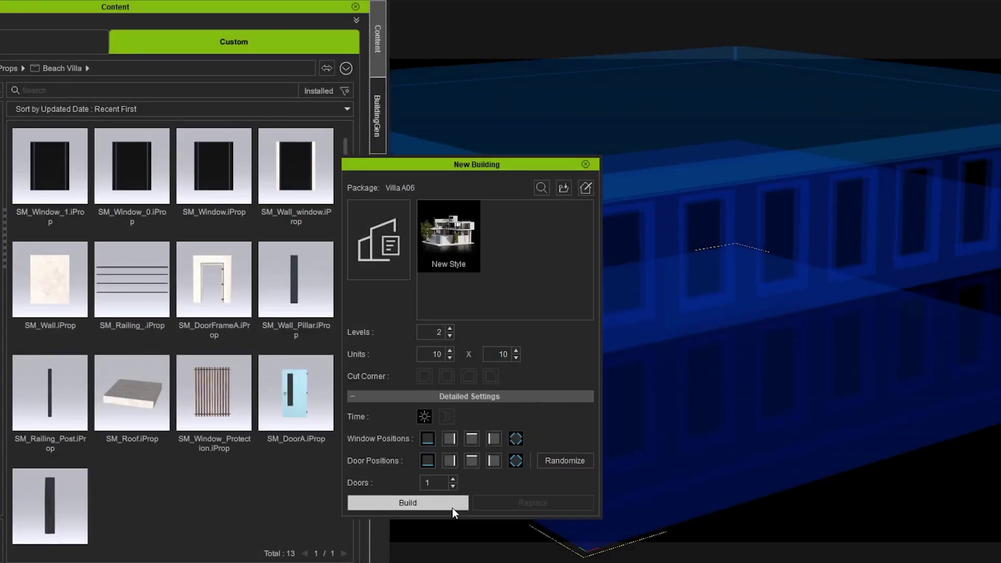
Build the previewed building and then the Toon House building
{"action": "left_click", "coordinate": [451, 508]}
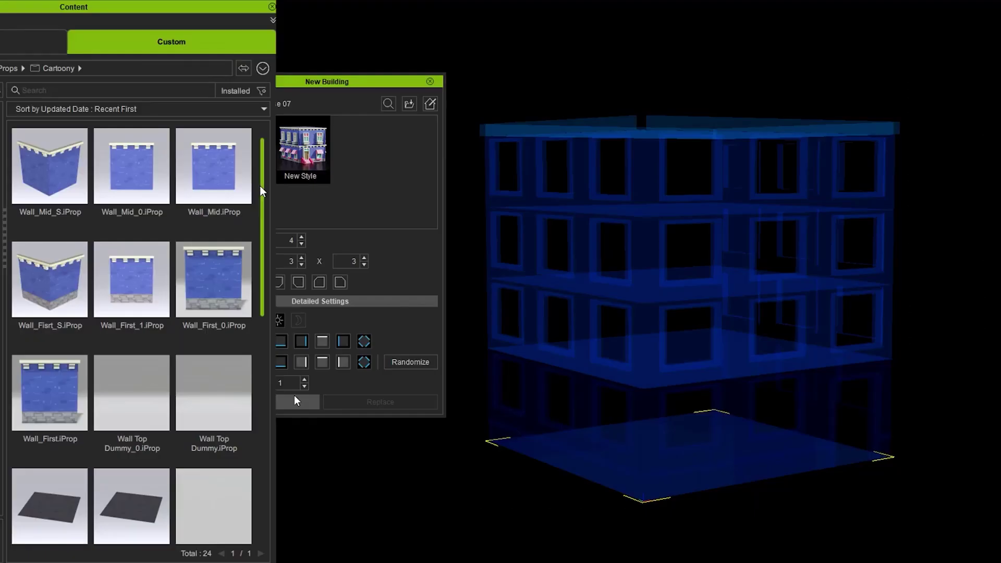
{"action": "scroll", "coordinate": [265, 376], "scroll_direction": "down", "scroll_amount": 5}
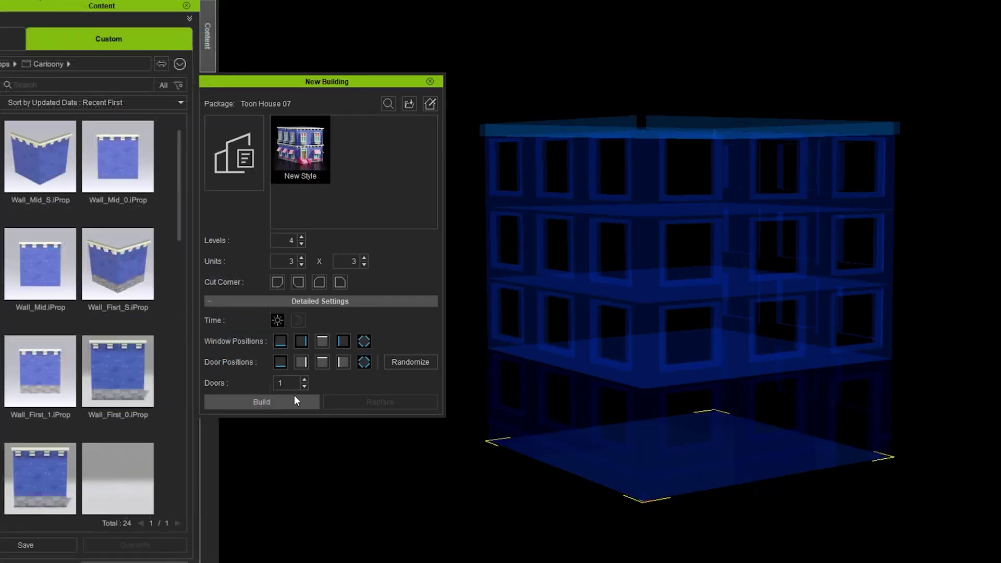
{"action": "left_click", "coordinate": [290, 402]}
{"action": "left_click", "coordinate": [301, 243]}
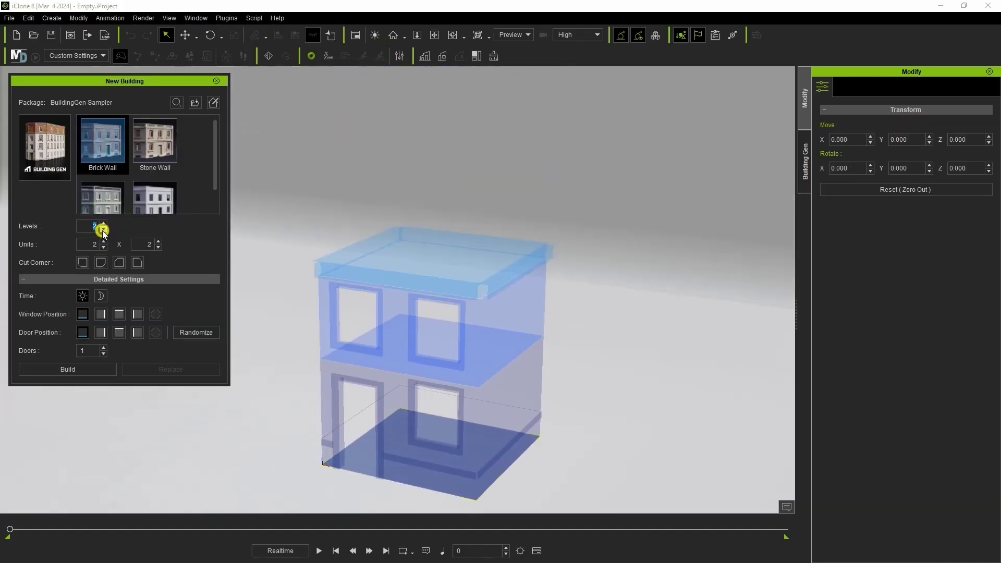
Set a 3 x 3 footprint, test a cut corner, add windows on every side, and build the brick building
{"action": "left_click", "coordinate": [103, 241]}
{"action": "left_click", "coordinate": [104, 241]}
{"action": "left_click", "coordinate": [158, 241]}
{"action": "left_click", "coordinate": [158, 241]}
{"action": "left_click", "coordinate": [158, 247]}
{"action": "left_click", "coordinate": [104, 247]}
{"action": "left_click", "coordinate": [101, 262]}
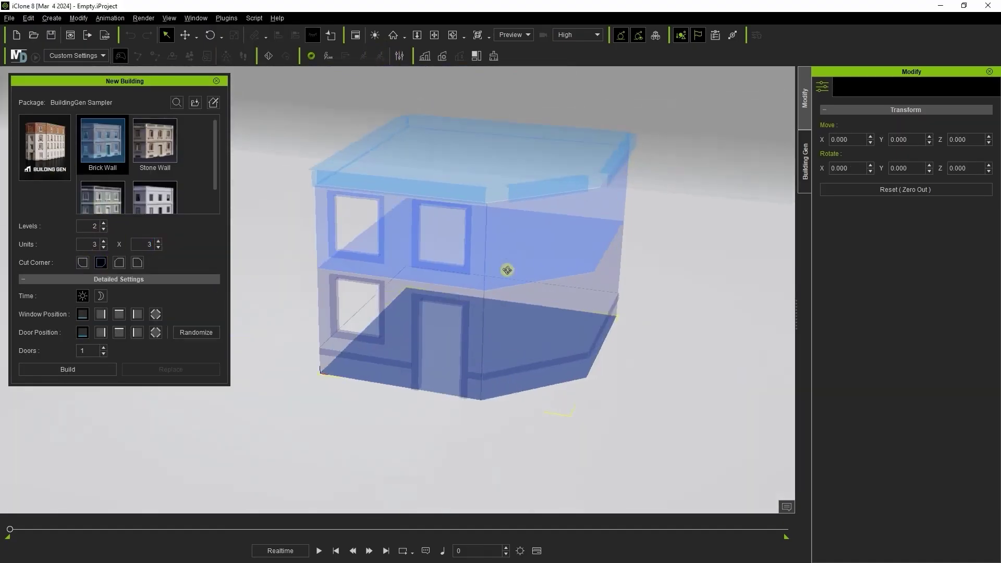
{"action": "left_click", "coordinate": [155, 314]}
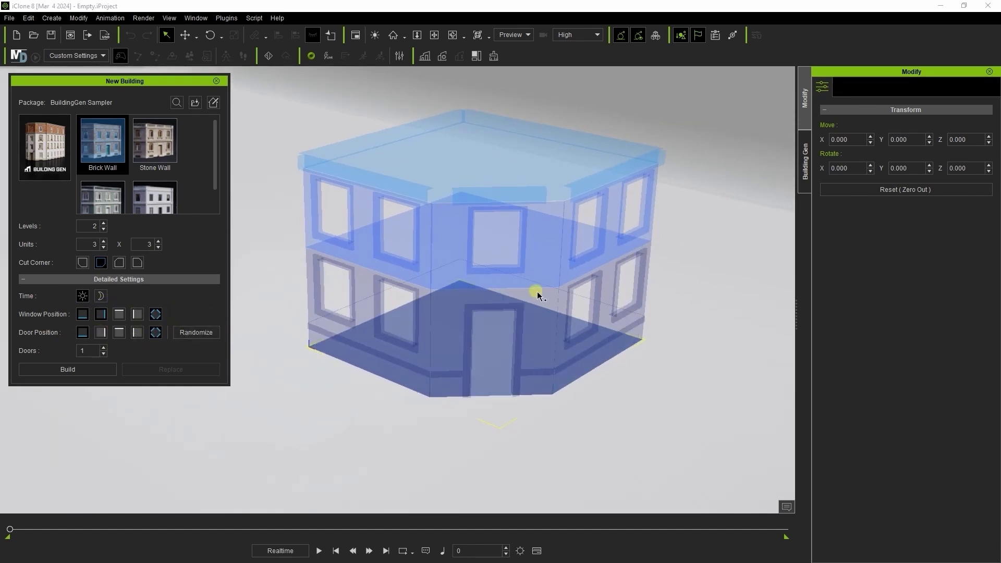
{"action": "left_click", "coordinate": [83, 262]}
{"action": "left_click", "coordinate": [63, 369]}
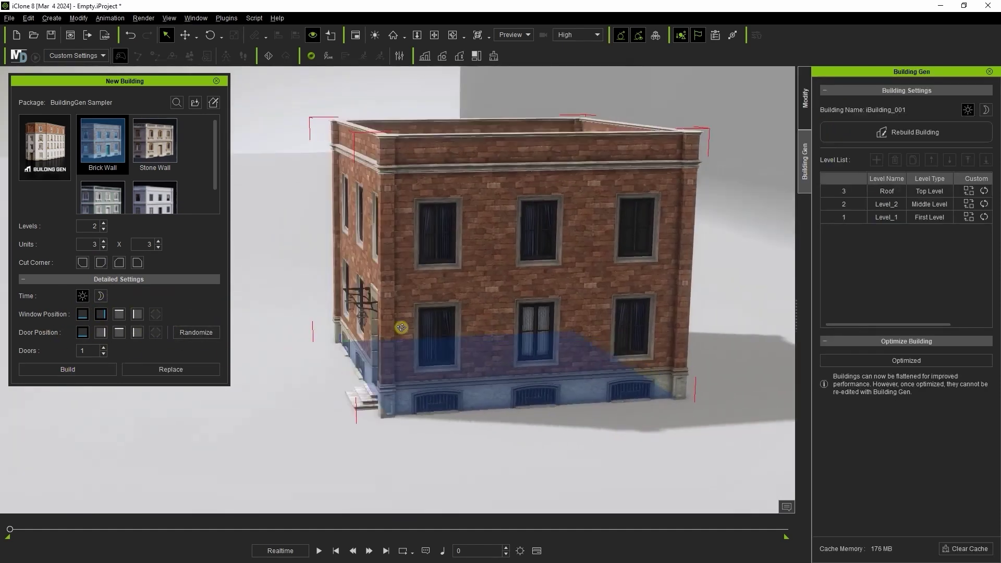
Swap the brick building's style to White Plaster and move it
{"action": "right_click_drag", "start_coordinate": [401, 328], "coordinate": [360, 323]}
{"action": "left_click_drag", "start_coordinate": [215, 159], "coordinate": [217, 181]}
{"action": "left_click", "coordinate": [164, 368]}
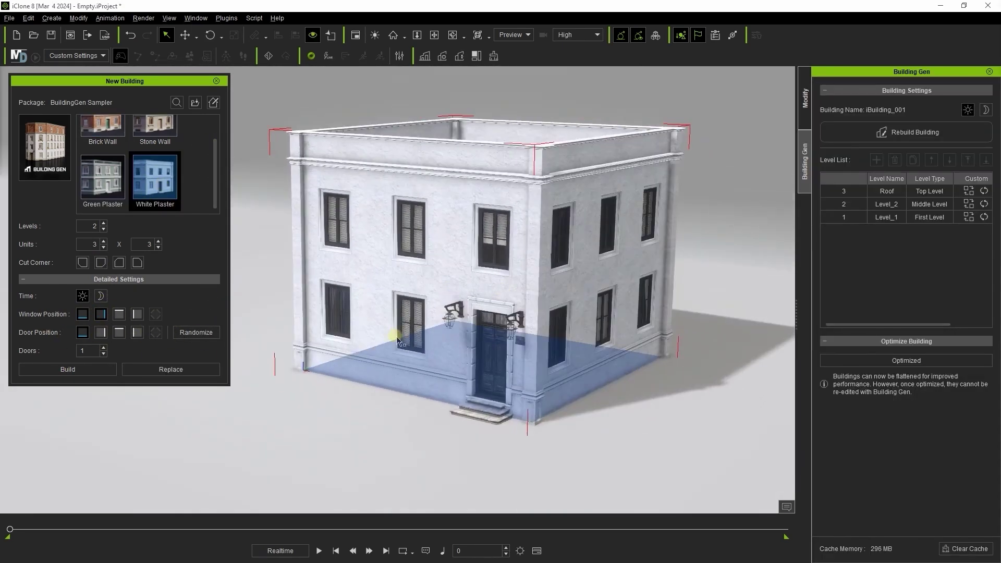
{"action": "key", "text": "w"}
{"action": "left_click", "coordinate": [104, 230]}
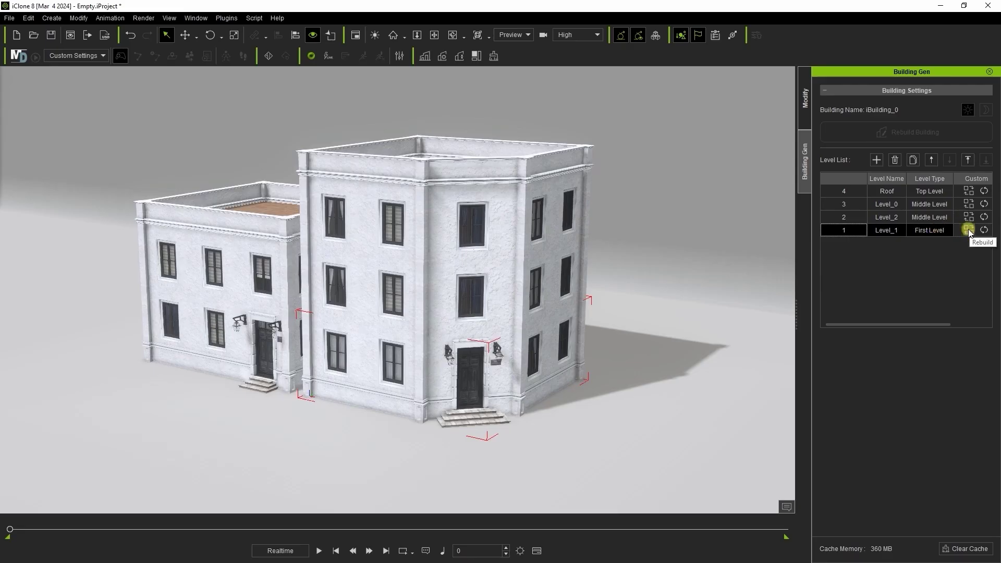
Rebuild the ground level in brick, then add and remove levels in the Level List
{"action": "left_click", "coordinate": [969, 230]}
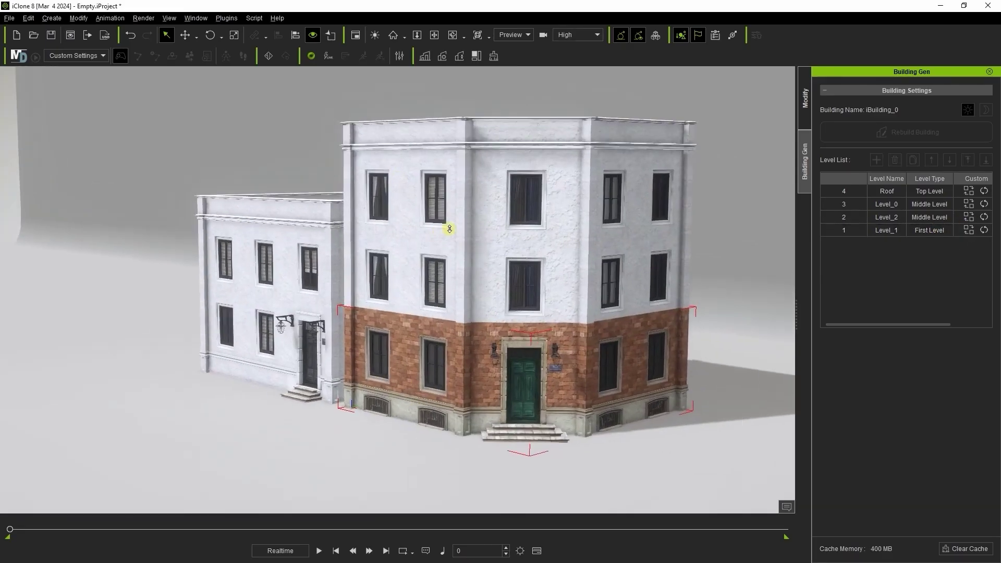
{"action": "left_click", "coordinate": [969, 217]}
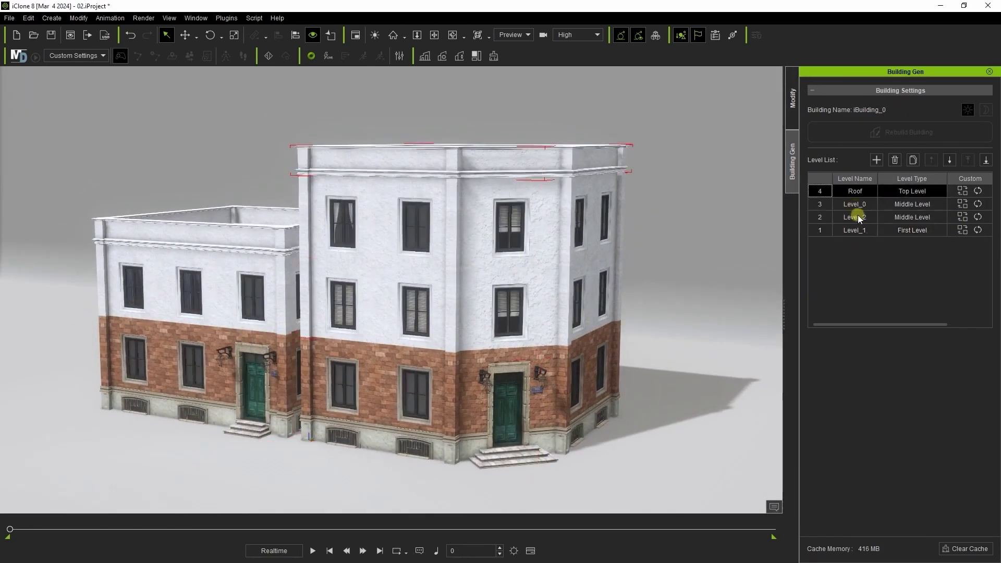
{"action": "left_click", "coordinate": [858, 215]}
{"action": "left_click", "coordinate": [911, 162]}
{"action": "left_click", "coordinate": [895, 159]}
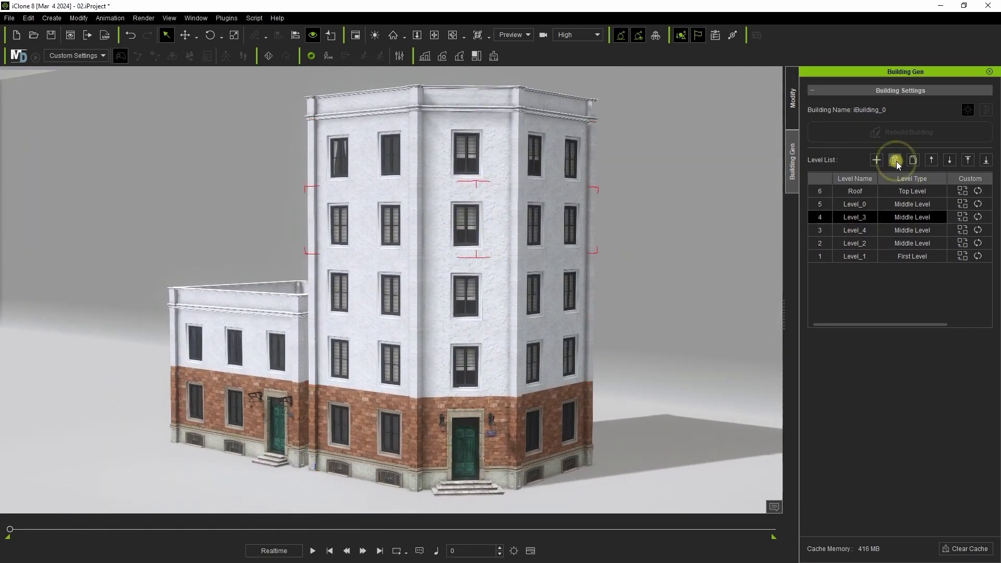
{"action": "left_click", "coordinate": [962, 227]}
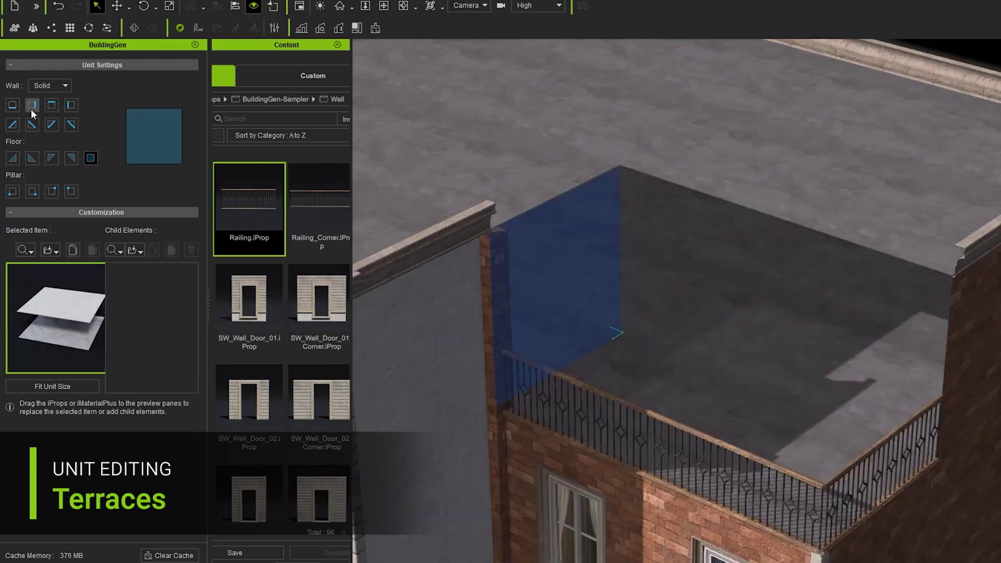
Put a brick wall along the terrace's back and replace a wall unit with a door
{"action": "left_click", "coordinate": [12, 106]}
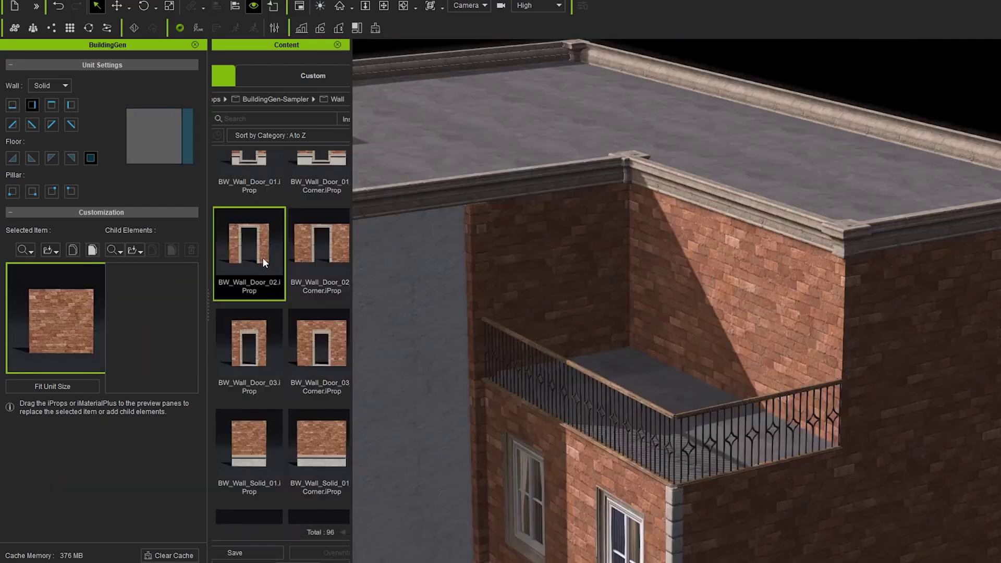
{"action": "left_click_drag", "start_coordinate": [262, 258], "coordinate": [56, 318]}
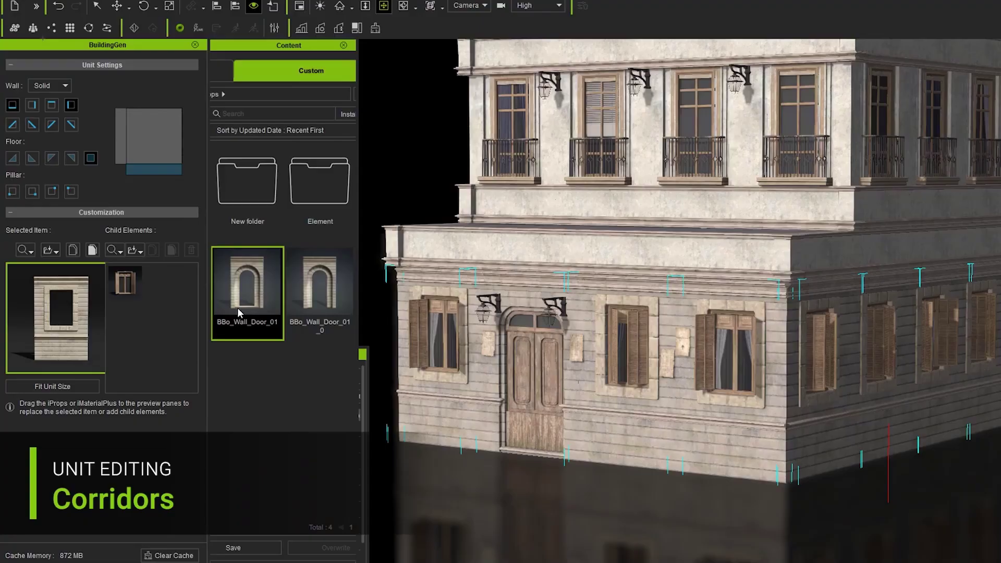
{"action": "left_click_drag", "start_coordinate": [237, 308], "coordinate": [81, 315]}
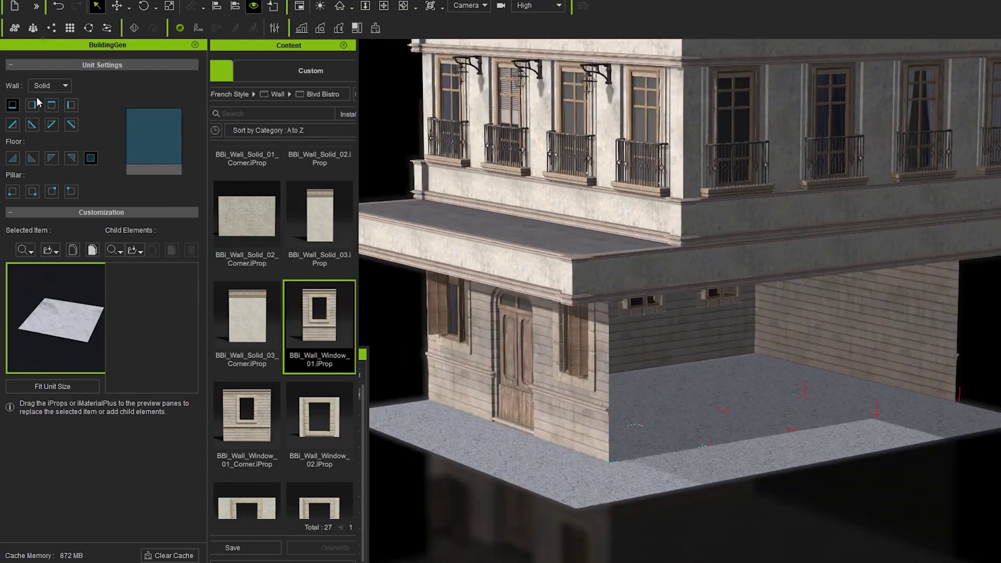
Replace a ground-floor unit with BBo_Roof_Right, then the BBo_Roof_Pillar pyramid roof, and rotate it
{"action": "left_click", "coordinate": [32, 105]}
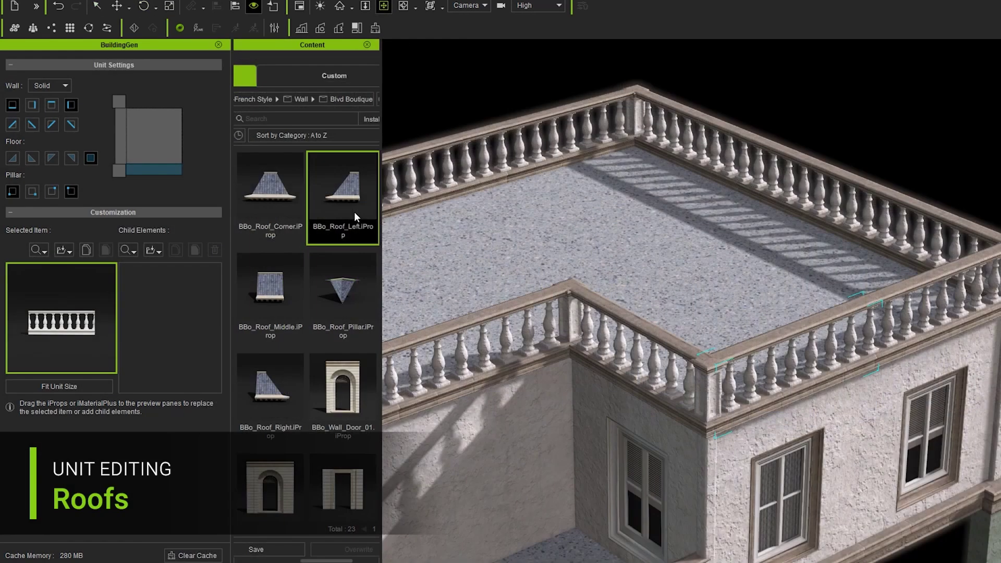
{"action": "left_click_drag", "start_coordinate": [89, 299], "coordinate": [88, 298]}
{"action": "left_click", "coordinate": [284, 371]}
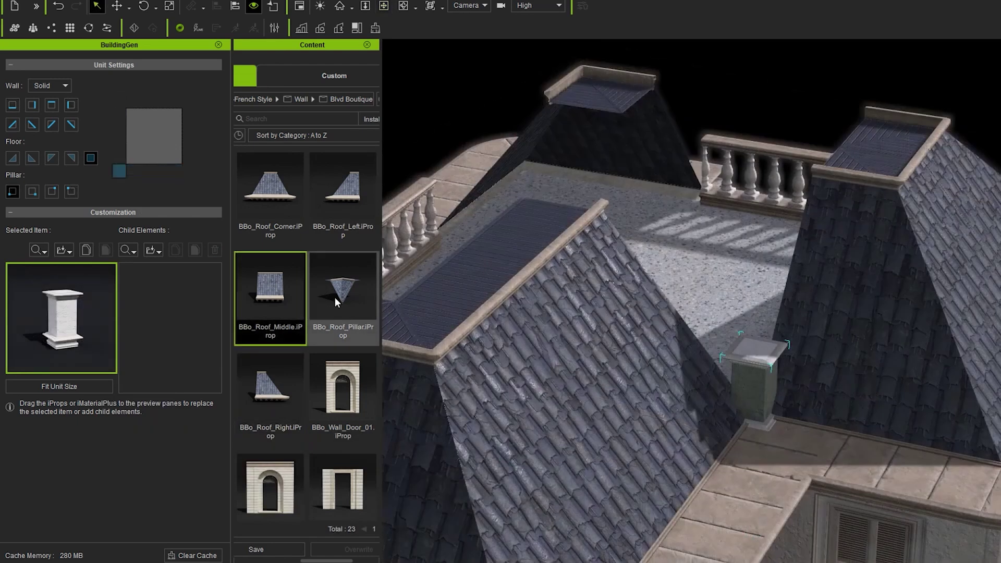
{"action": "left_click", "coordinate": [342, 292]}
{"action": "key", "text": "e"}
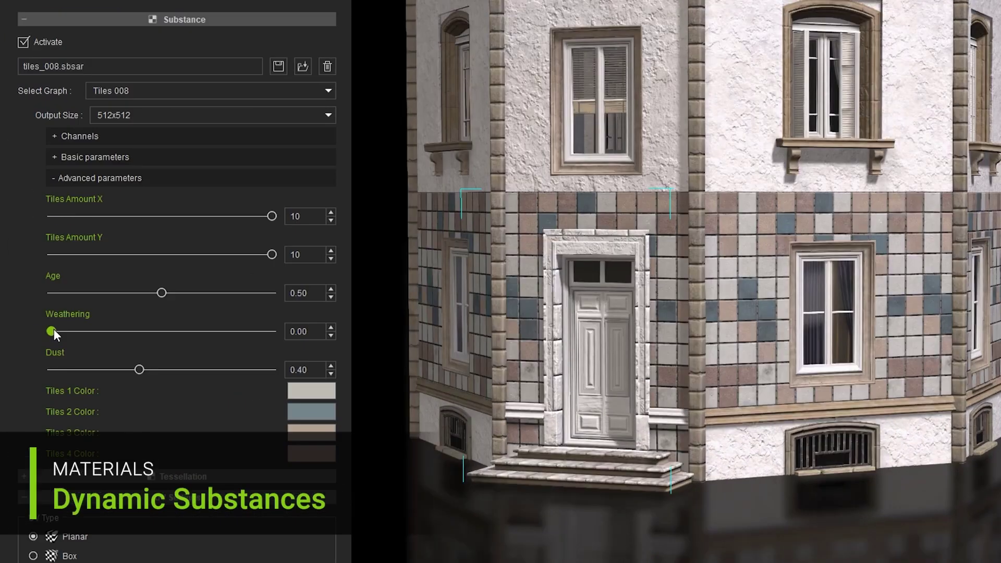
Apply tiles with Weathering 1.00, Dust 0.80, Tiles Amount 7 x 7, green hue, plus door lamps
{"action": "left_click_drag", "start_coordinate": [54, 329], "coordinate": [271, 334]}
{"action": "left_click_drag", "start_coordinate": [140, 371], "coordinate": [226, 374]}
{"action": "left_click_drag", "start_coordinate": [271, 215], "coordinate": [177, 217]}
{"action": "left_click_drag", "start_coordinate": [272, 255], "coordinate": [190, 255]}
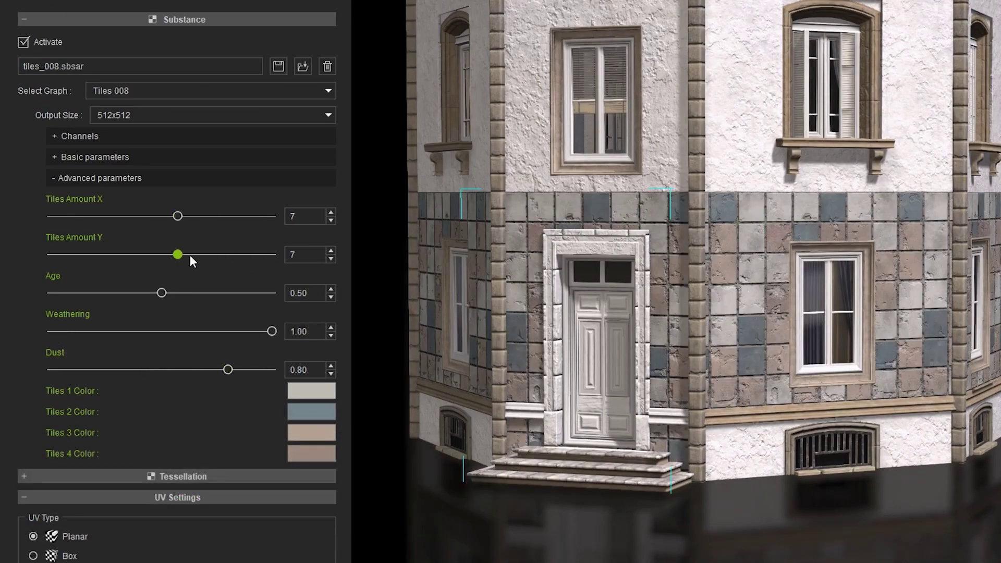
{"action": "left_click_drag", "start_coordinate": [515, 230], "coordinate": [515, 230]}
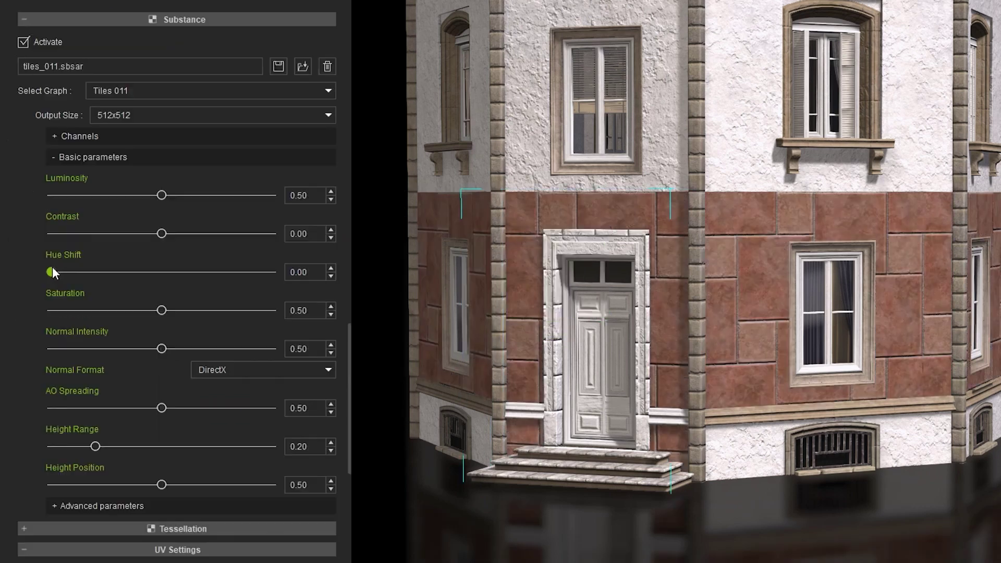
{"action": "left_click_drag", "start_coordinate": [99, 268], "coordinate": [101, 269]}
{"action": "left_click_drag", "start_coordinate": [161, 310], "coordinate": [154, 310]}
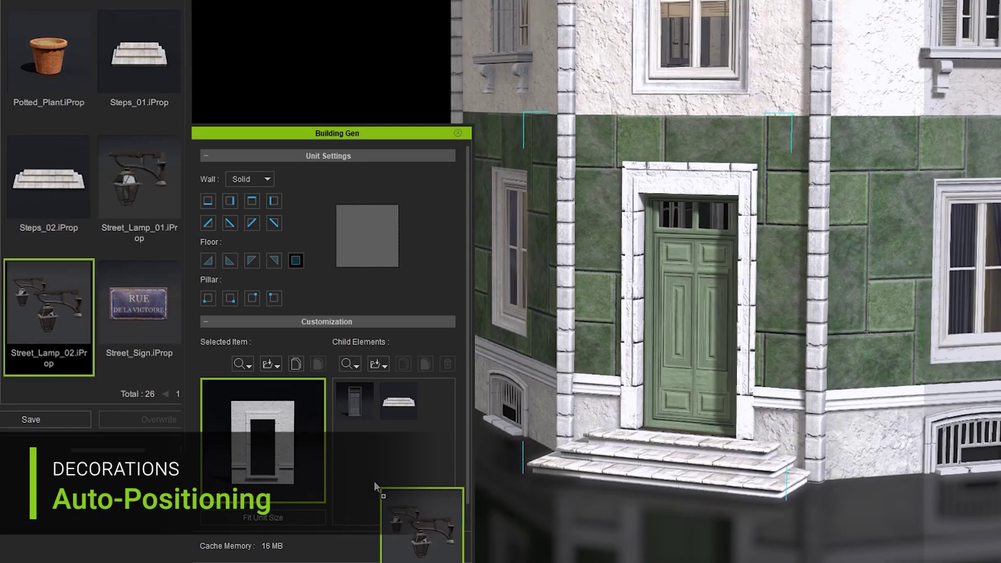
{"action": "left_click_drag", "start_coordinate": [373, 481], "coordinate": [375, 482]}
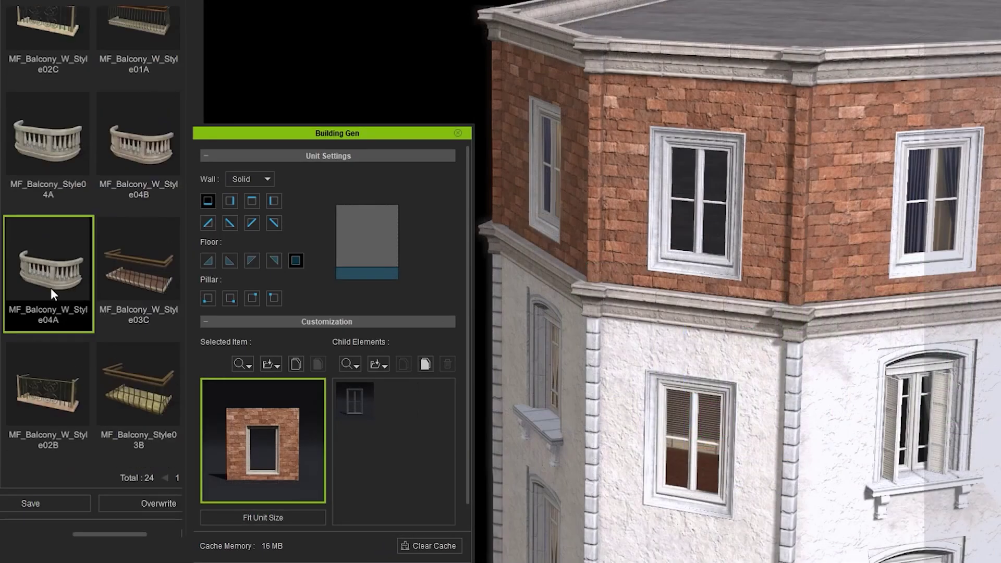
Attach a curved balcony under the brick window and drape ivy over the planter
{"action": "left_click_drag", "start_coordinate": [56, 286], "coordinate": [398, 402]}
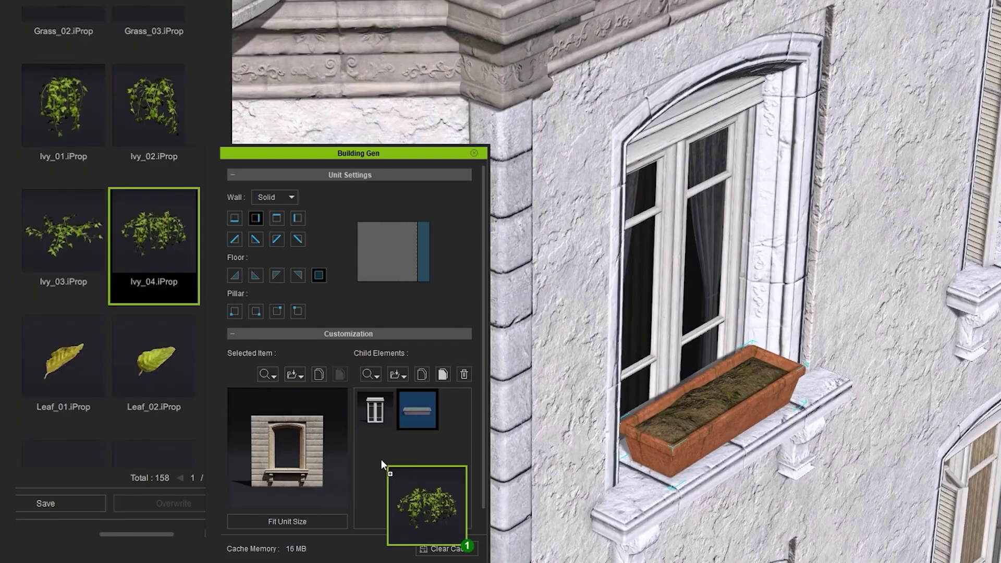
{"action": "left_click_drag", "start_coordinate": [385, 466], "coordinate": [388, 469]}
{"action": "left_click", "coordinate": [688, 48]}
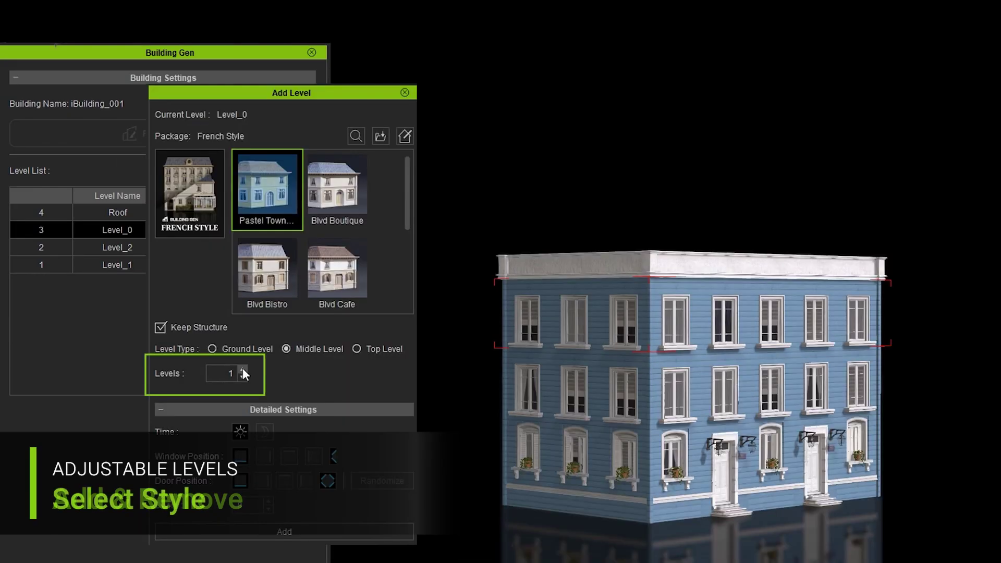
Add the middle levels, move Level_3 down twice and up once, and duplicate the roof level
{"action": "left_click", "coordinate": [299, 530]}
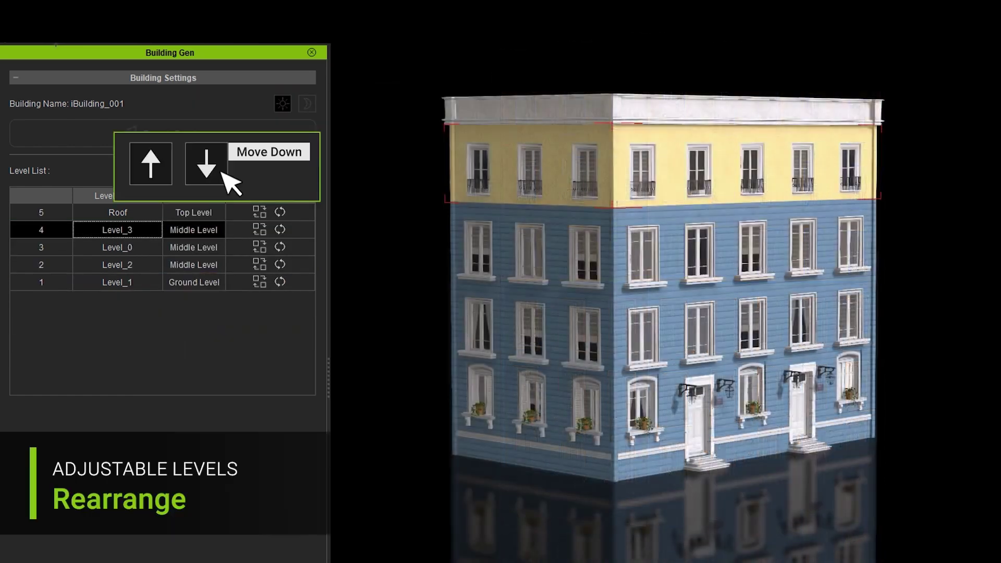
{"action": "left_click", "coordinate": [221, 172]}
{"action": "left_click", "coordinate": [221, 172]}
{"action": "left_click", "coordinate": [162, 174]}
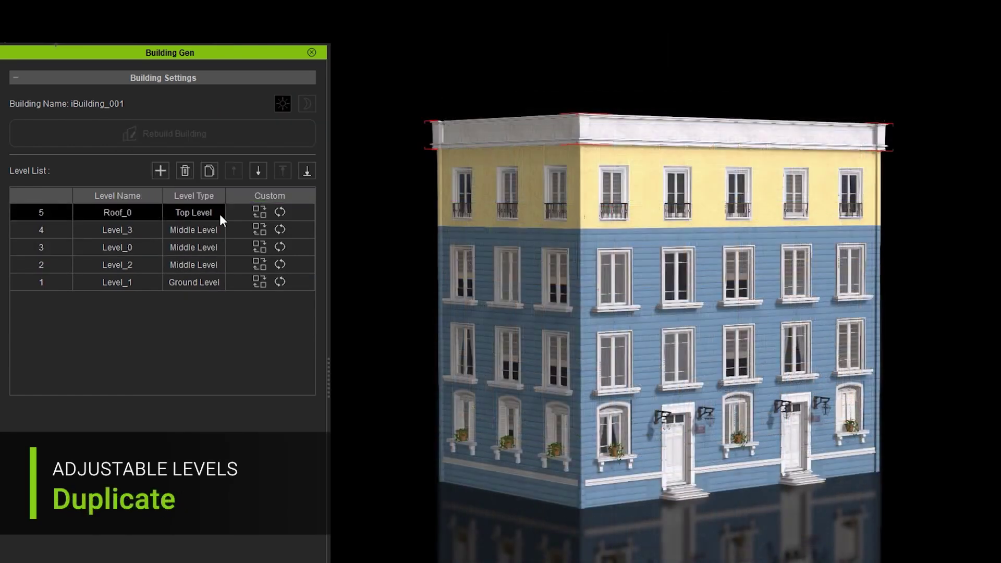
{"action": "left_click", "coordinate": [204, 170]}
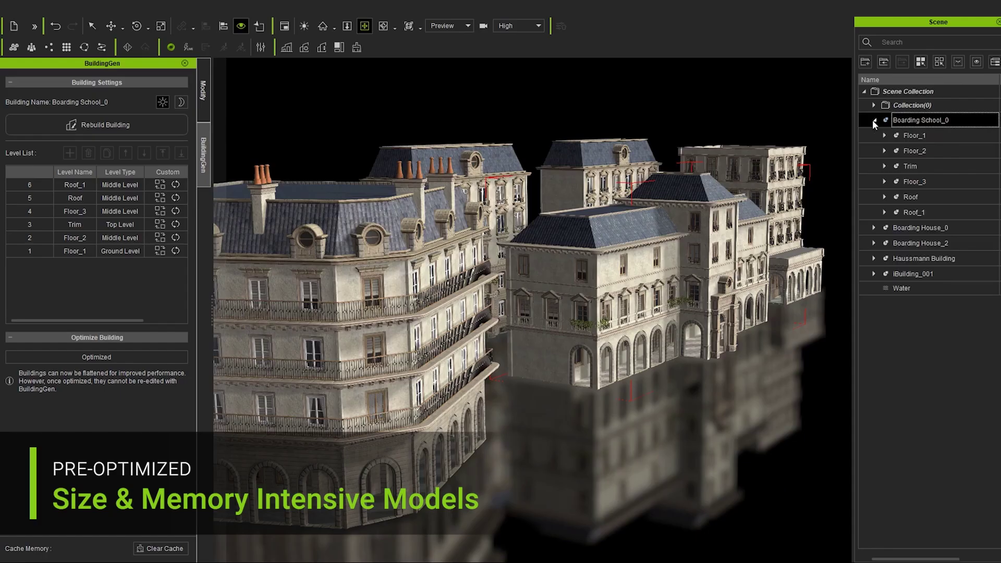
Select Boarding House_0, Boarding House_2, Haussmann Building and iBuilding_001, and optimize them
{"action": "scroll", "coordinate": [883, 137], "scroll_direction": "down", "scroll_amount": 8}
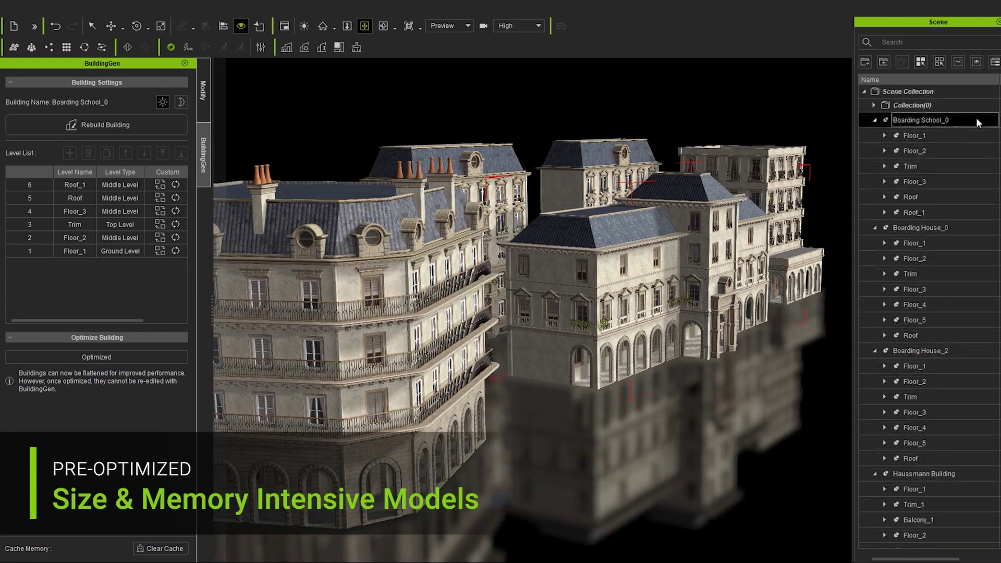
{"action": "left_click", "coordinate": [865, 228], "text": "ctrl"}
{"action": "left_click", "coordinate": [863, 351], "text": "ctrl"}
{"action": "left_click", "coordinate": [865, 474], "text": "ctrl"}
{"action": "scroll", "coordinate": [864, 470], "scroll_direction": "down", "scroll_amount": 5}
{"action": "left_click", "coordinate": [863, 384], "text": "ctrl"}
{"action": "left_click", "coordinate": [176, 105]}
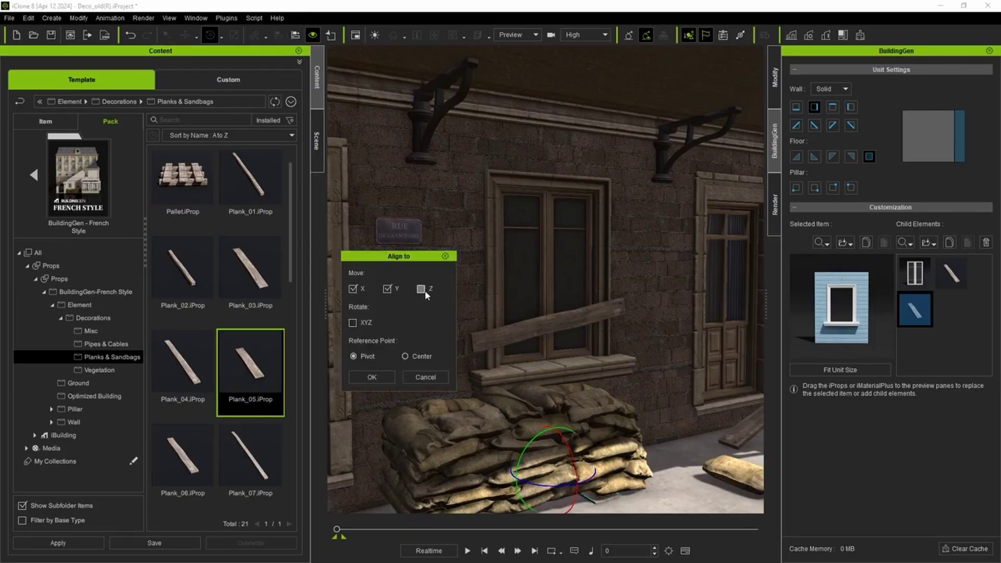
Align the plank onto the window and drag the 01 Floor & Roof FBX into the viewport
{"action": "left_click", "coordinate": [380, 376]}
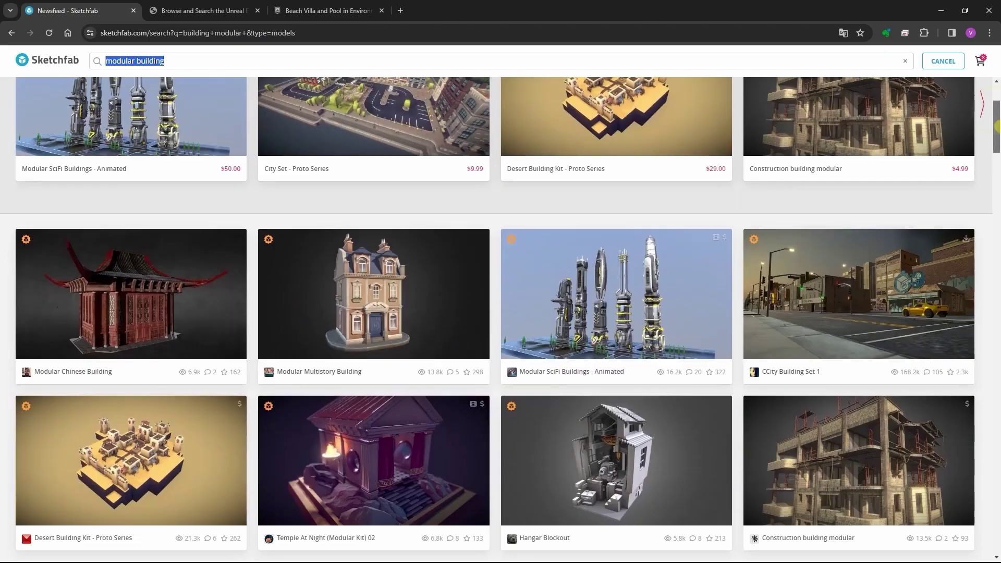
{"action": "scroll", "coordinate": [576, 284], "scroll_direction": "down", "scroll_amount": 9}
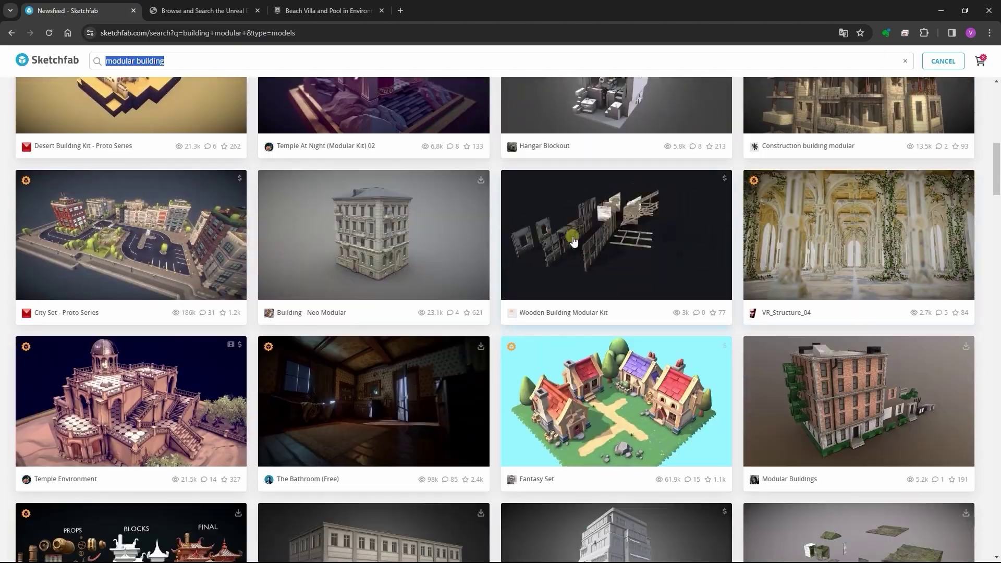
{"action": "scroll", "coordinate": [996, 217], "scroll_direction": "down", "scroll_amount": 5}
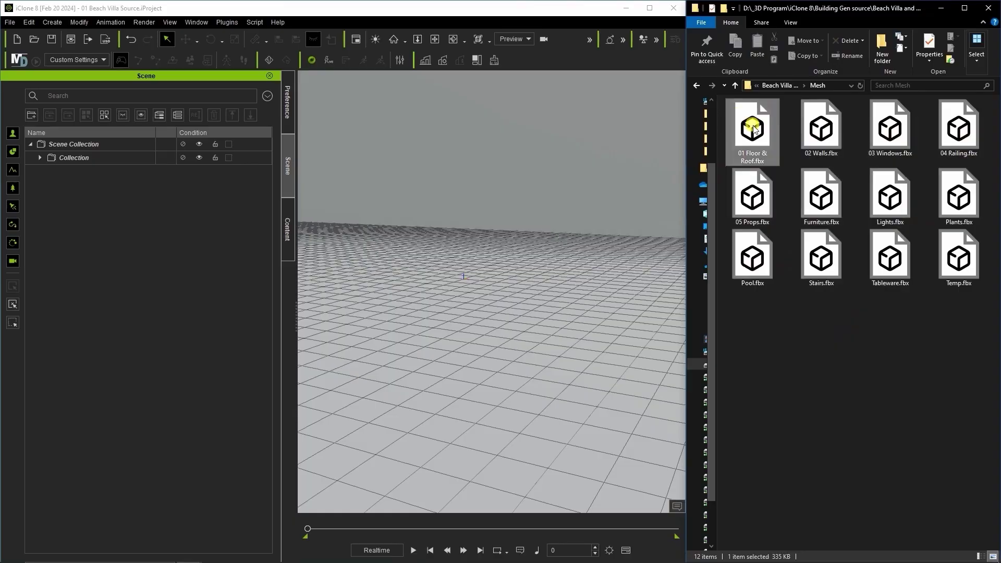
{"action": "left_click_drag", "start_coordinate": [752, 130], "coordinate": [493, 284]}
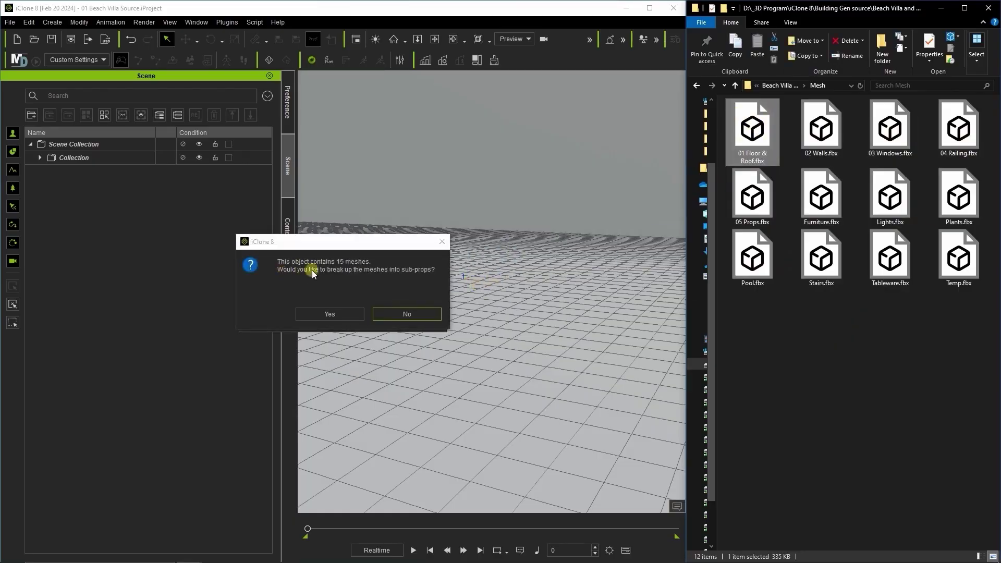
Answer the mesh break-up prompt to load 01 Floor & Roof, then select it in the Scene tree
{"action": "left_click", "coordinate": [367, 320]}
{"action": "left_click", "coordinate": [79, 171]}
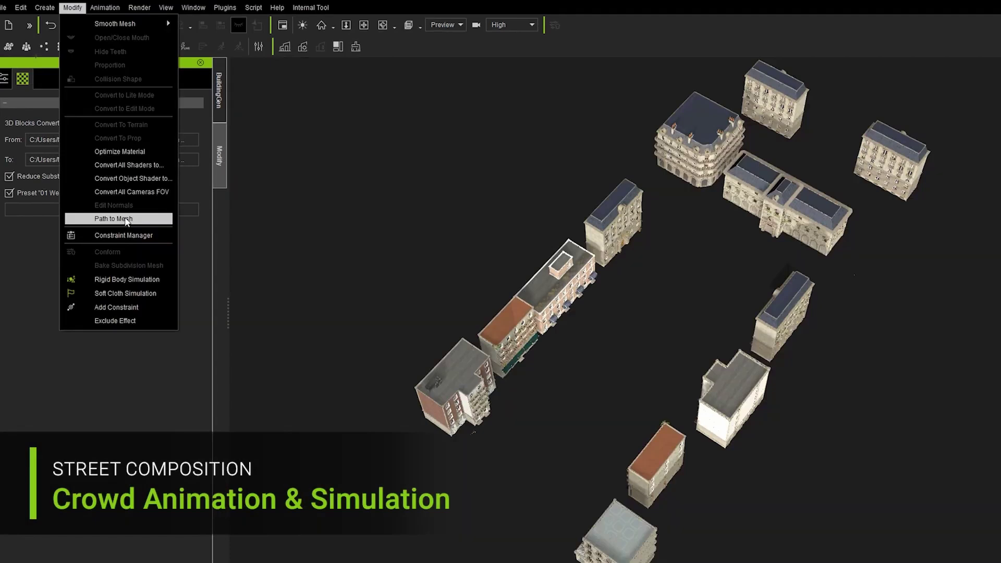
Open the Path to Mesh settings from the Modify panel
{"action": "left_click", "coordinate": [126, 221]}
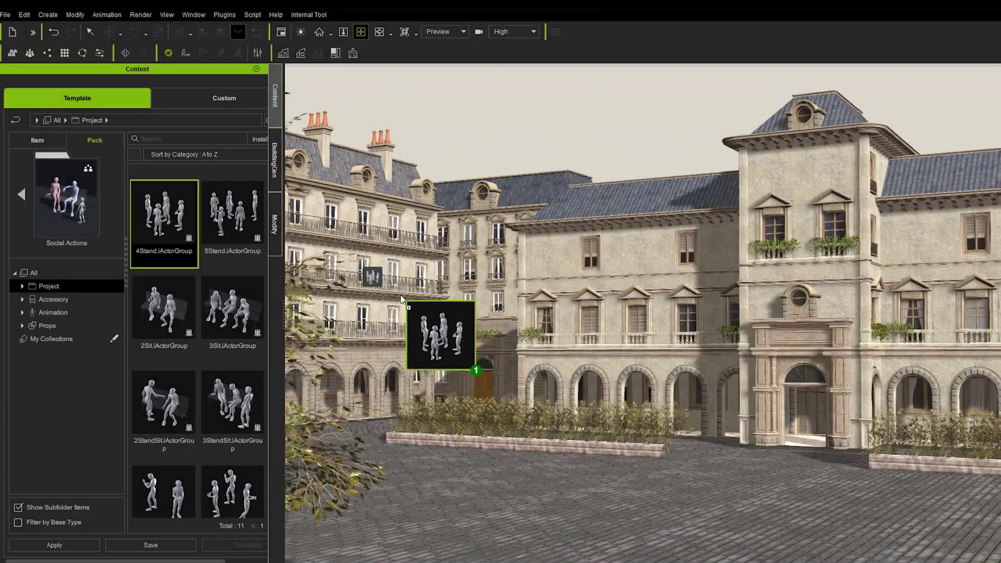
Place 4Stand.iActorGroup by the entrance and 3Sit.iActorGroup on the bench
{"action": "left_click_drag", "start_coordinate": [759, 457], "coordinate": [758, 456]}
{"action": "left_click_drag", "start_coordinate": [233, 311], "coordinate": [579, 440]}
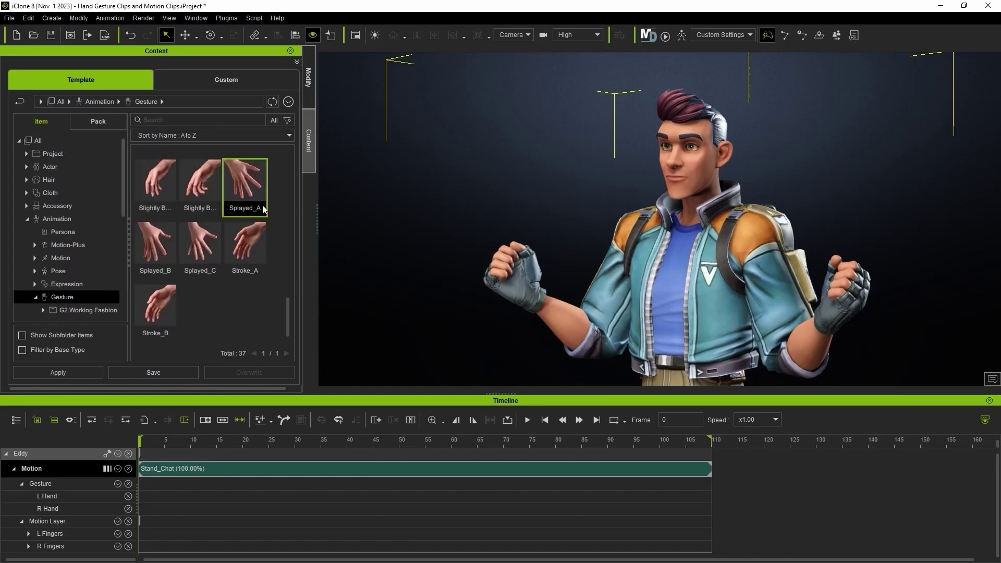
Scrub the timeline to frame 30 and play back the Splayed_A gesture animation
{"action": "left_click_drag", "start_coordinate": [290, 437], "coordinate": [298, 437]}
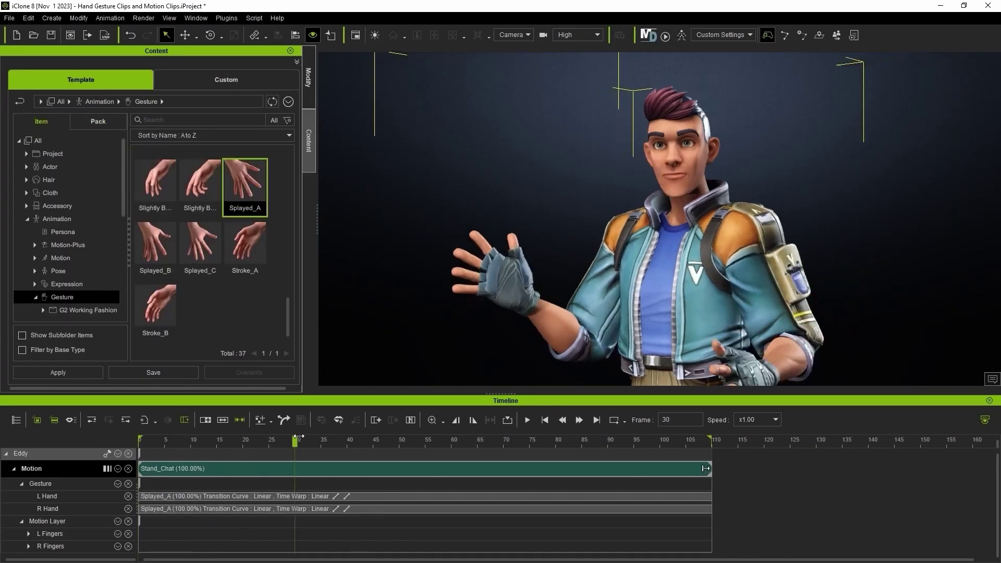
{"action": "left_click", "coordinate": [545, 420]}
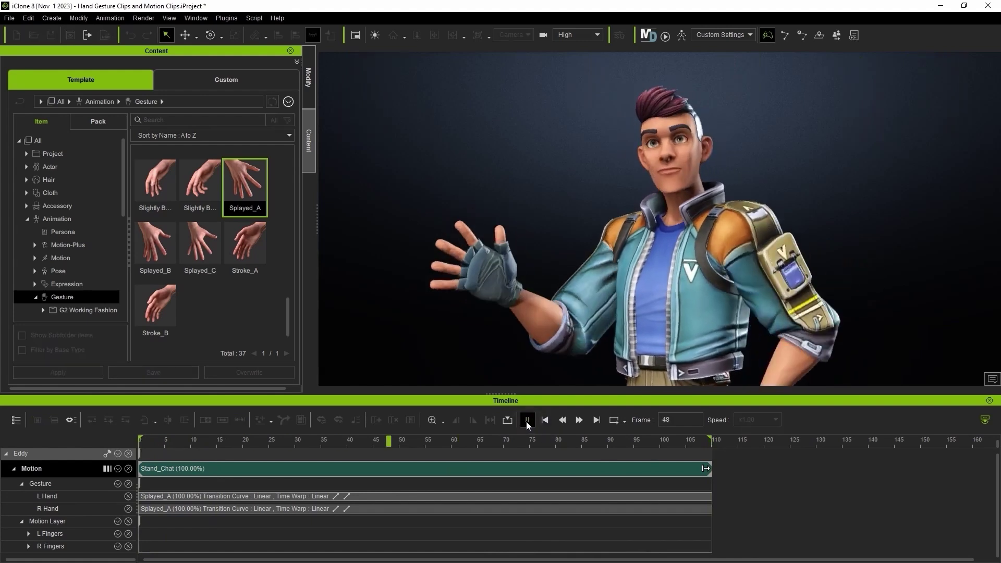